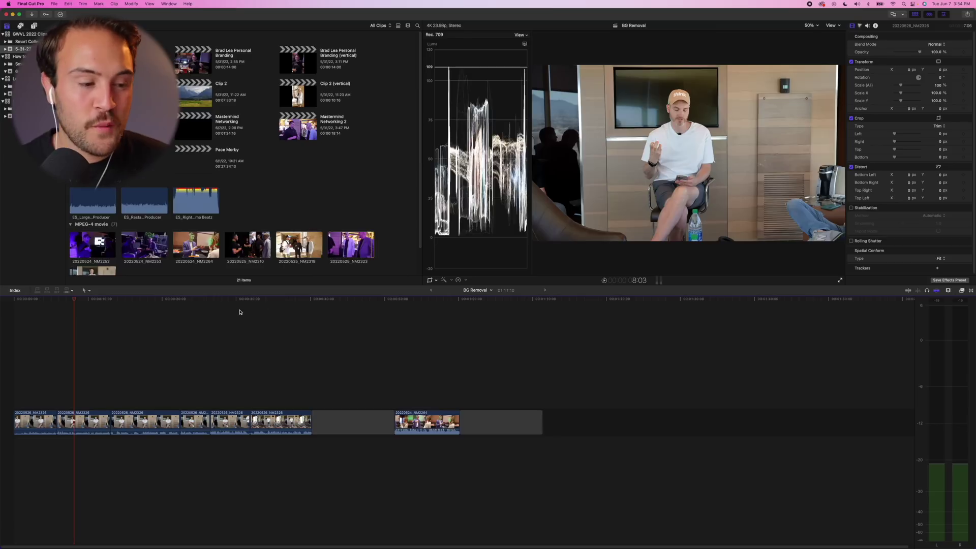
Step: Select the second NM2326 clip, show its Audio Inspector, and leave Noise Removal off after toggling it
left_click(85, 422)
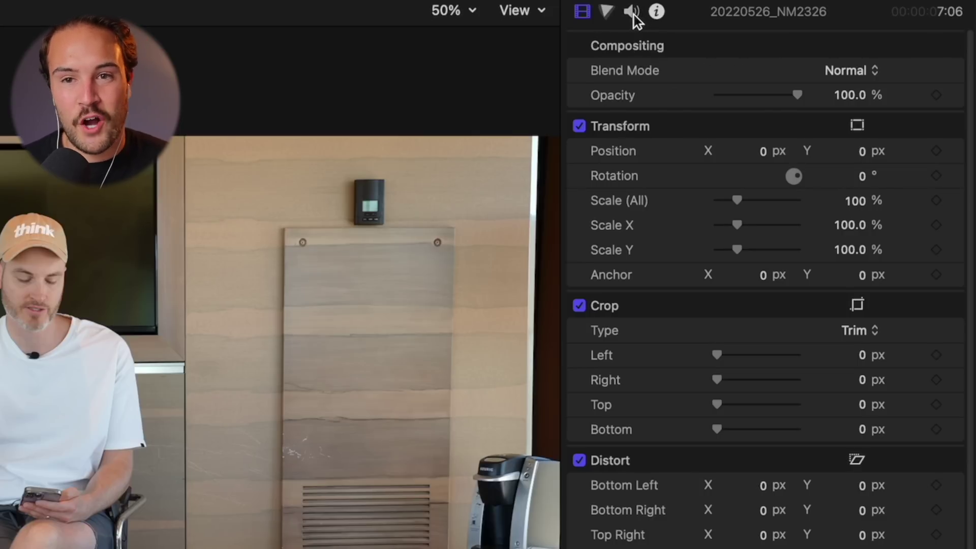
left_click(632, 11)
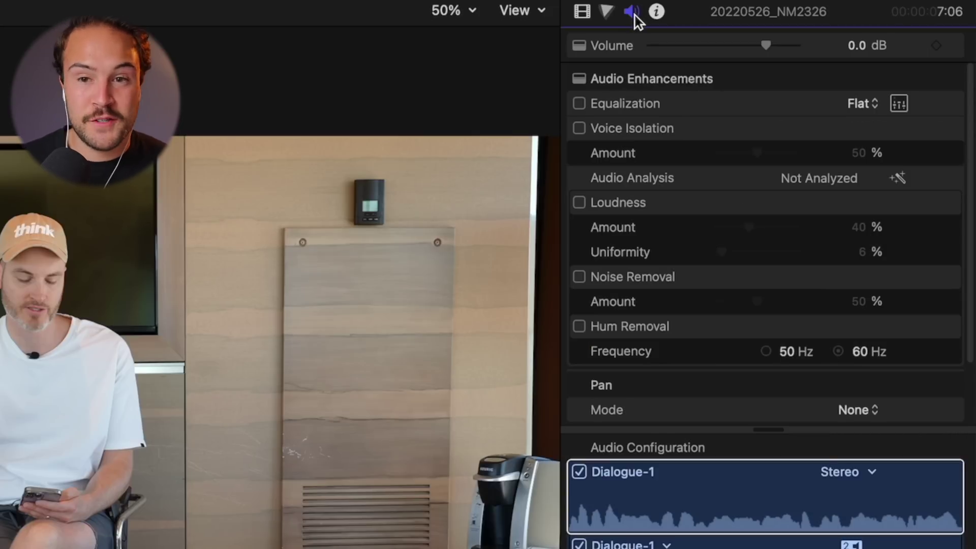
left_click(582, 279)
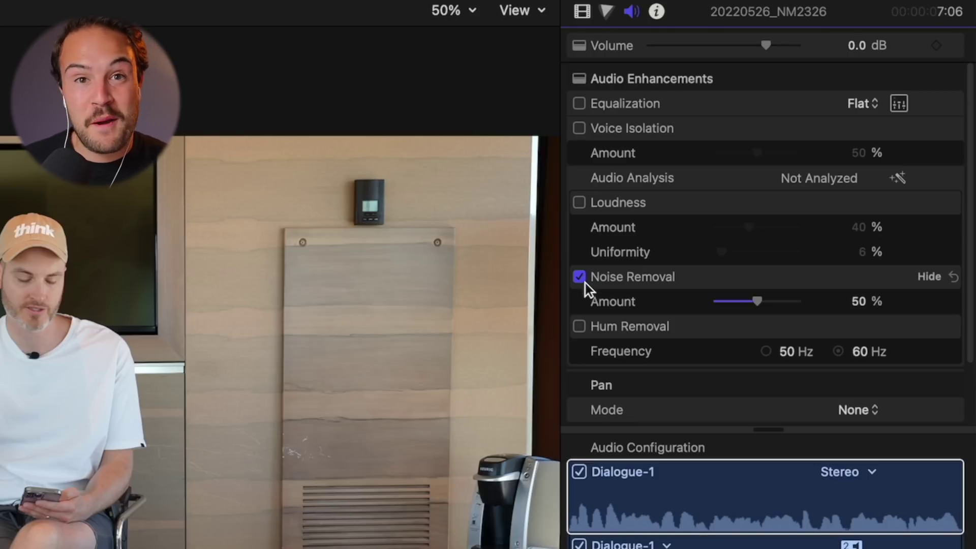
left_click(582, 278)
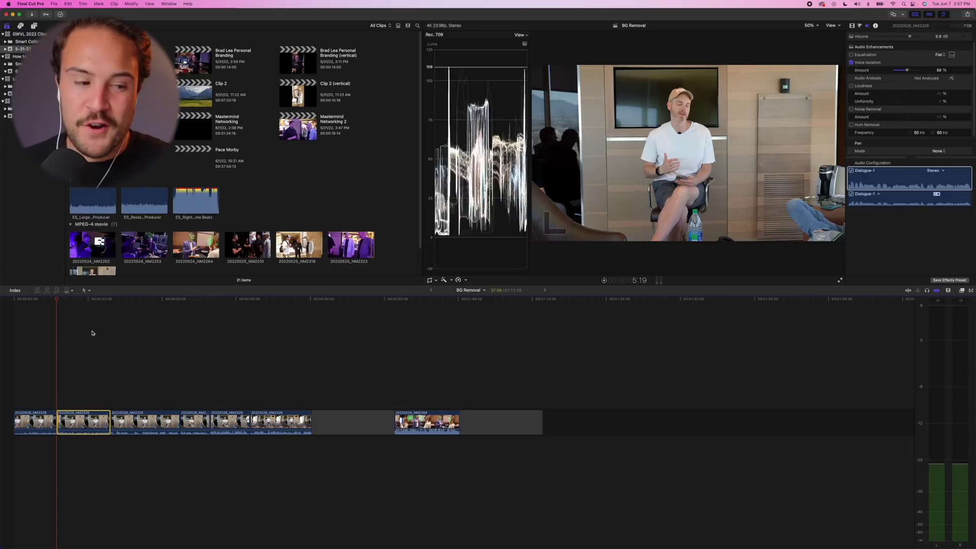
Step: Enable Voice Isolation on the clip, compare playback at 50%, then raise the amount to 75%
left_click(12, 389)
key("Home")
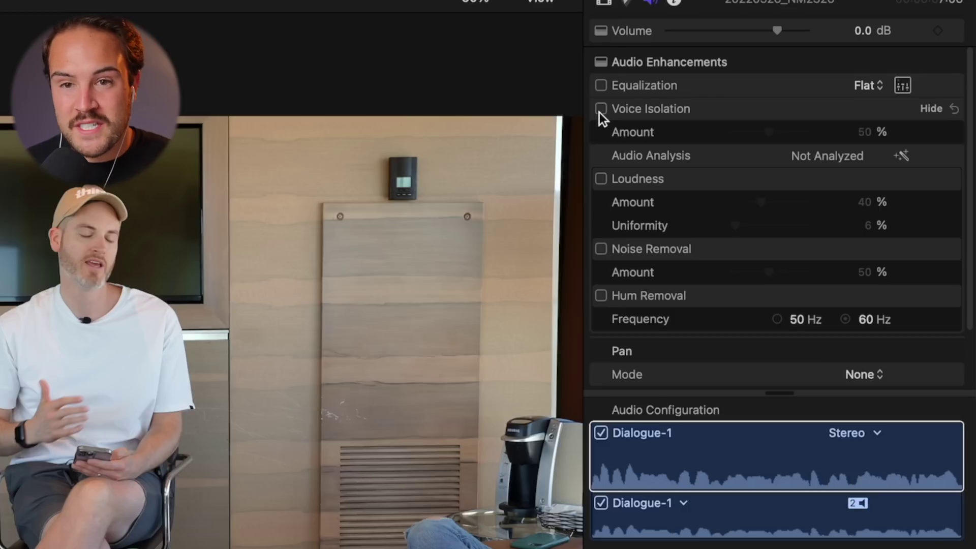
left_click(601, 109)
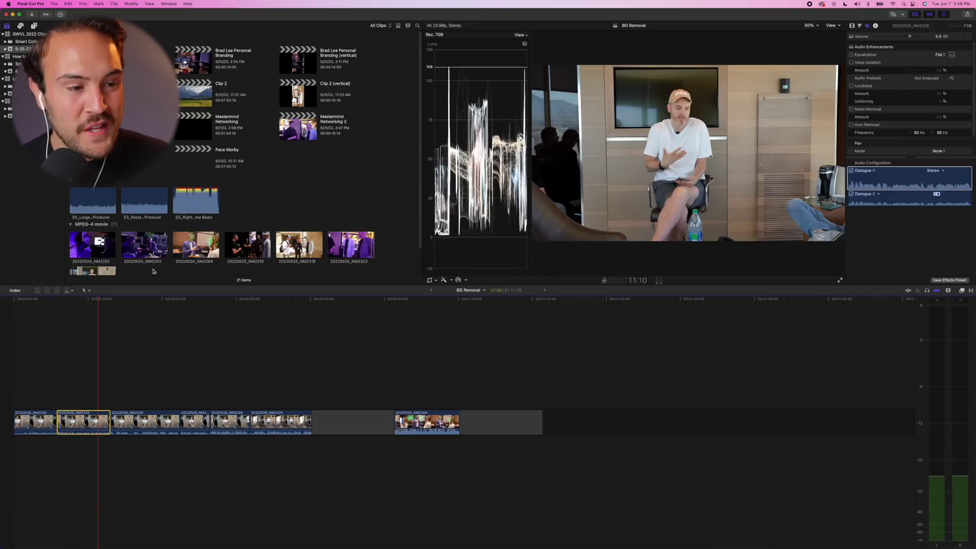
left_click_drag(79, 301, 59, 301)
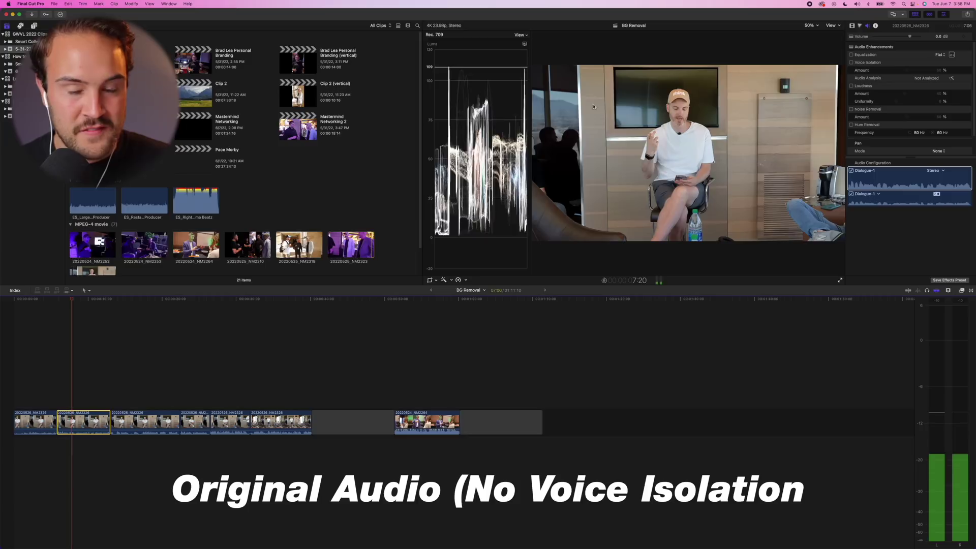
left_click(852, 62)
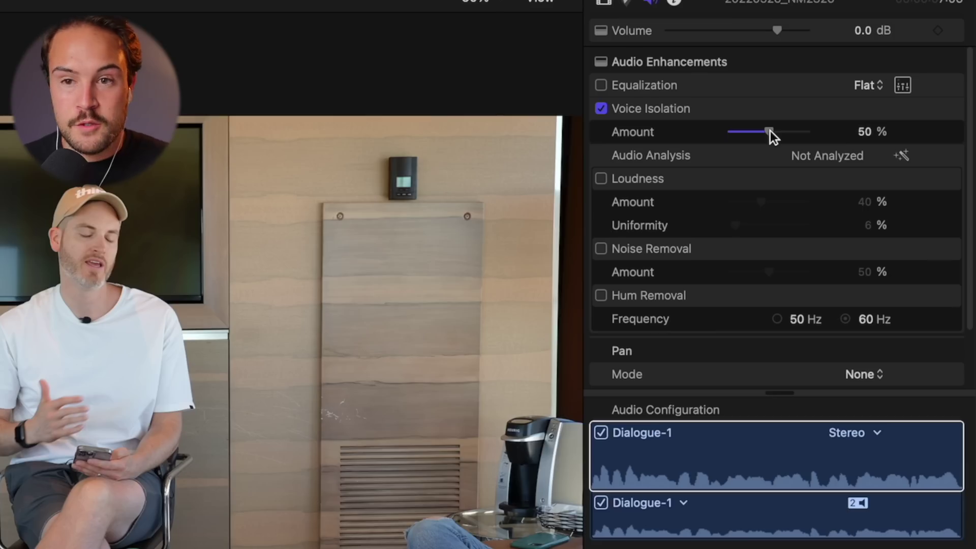
left_click_drag(770, 130, 787, 129)
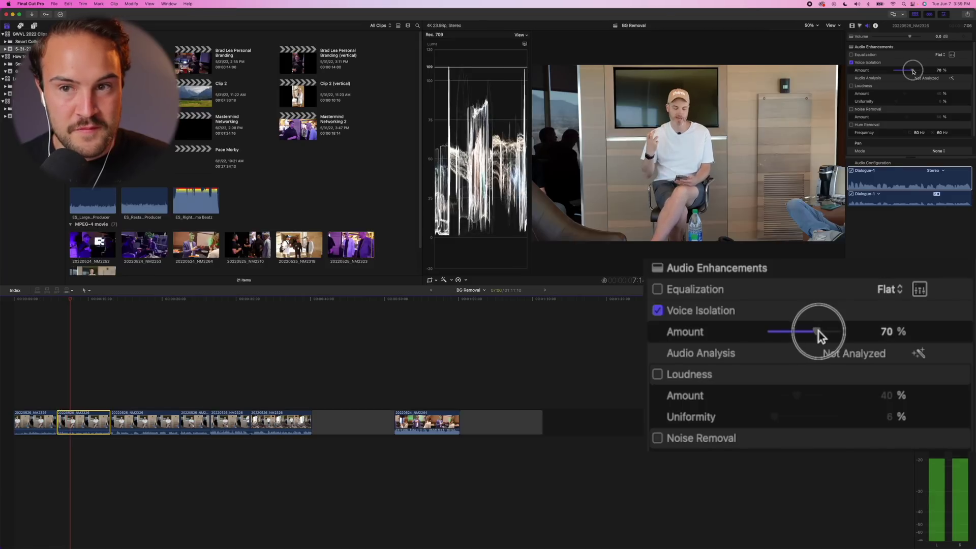
left_click_drag(914, 71, 915, 71)
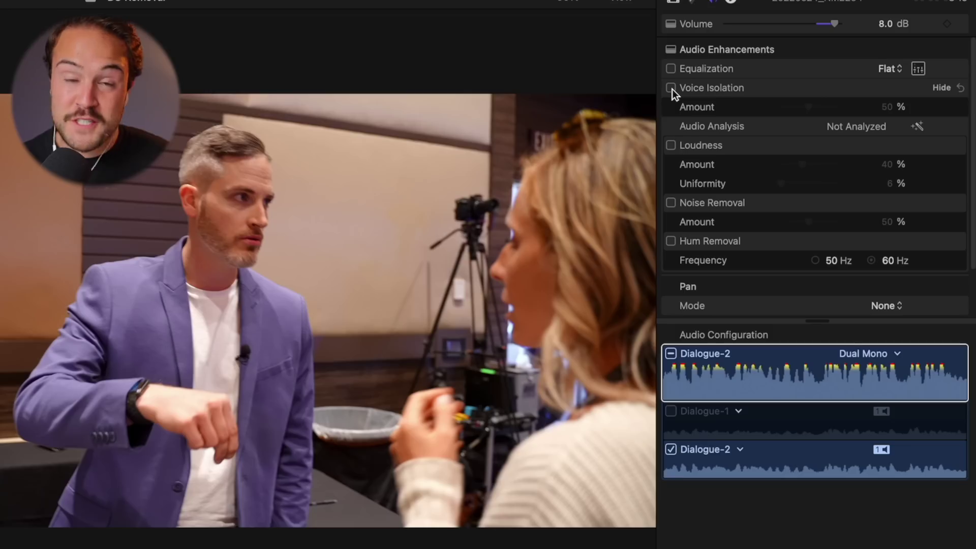
Step: Turn on Voice Isolation for the purple-jacket clip, try 100%, then settle on 80%
left_click(672, 89)
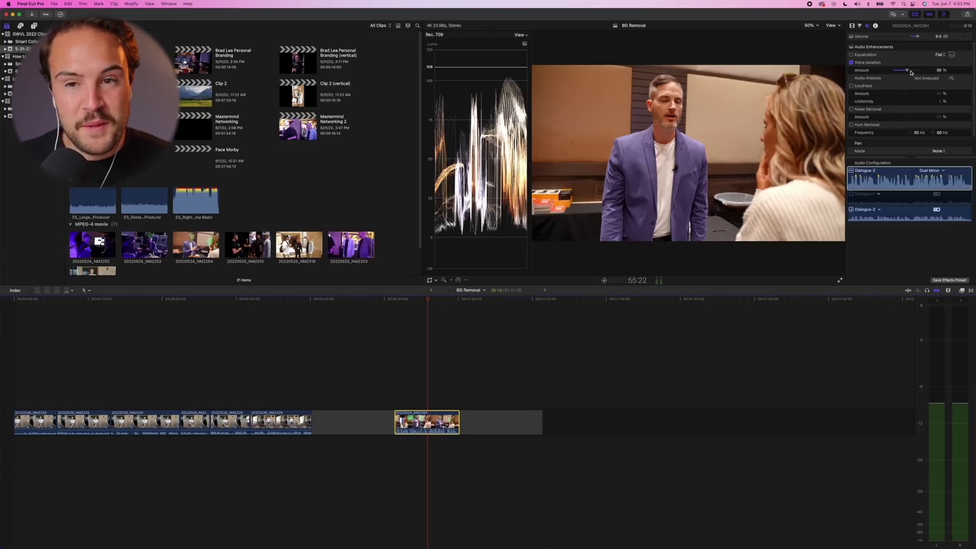
left_click_drag(911, 71, 921, 71)
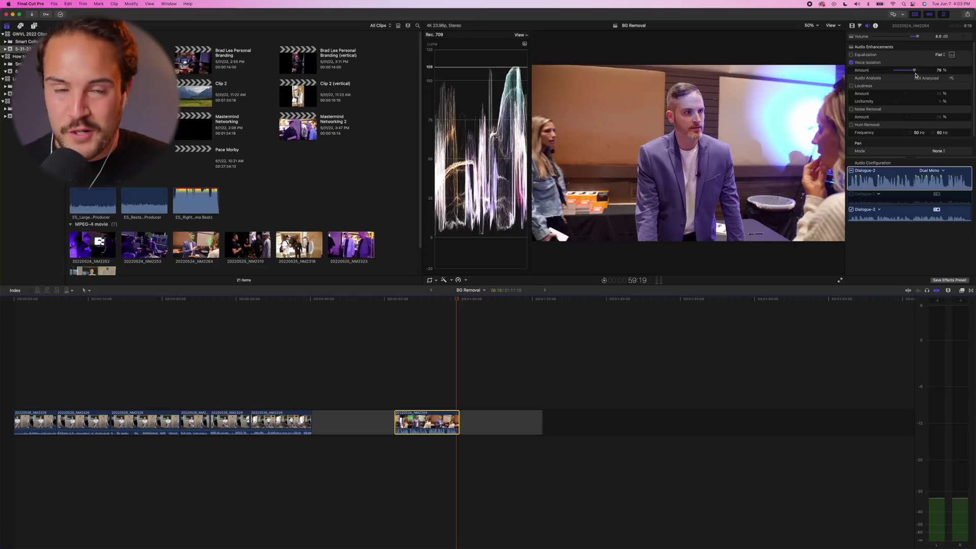
left_click_drag(915, 71, 916, 71)
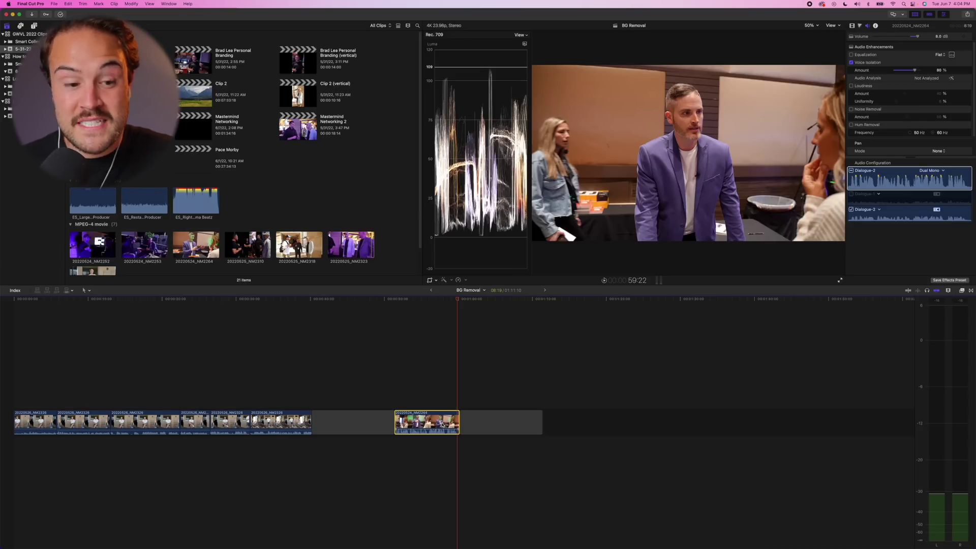
Step: Jump playback back to the start of the purple-jacket clip
key("Up")
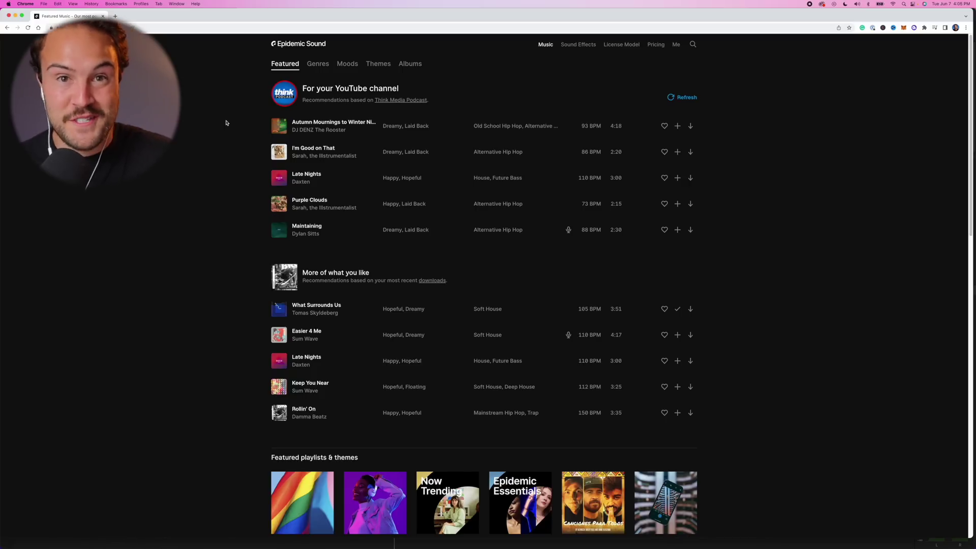
Step: Search the Epidemic Sound effects library for 'people talking'
left_click(584, 47)
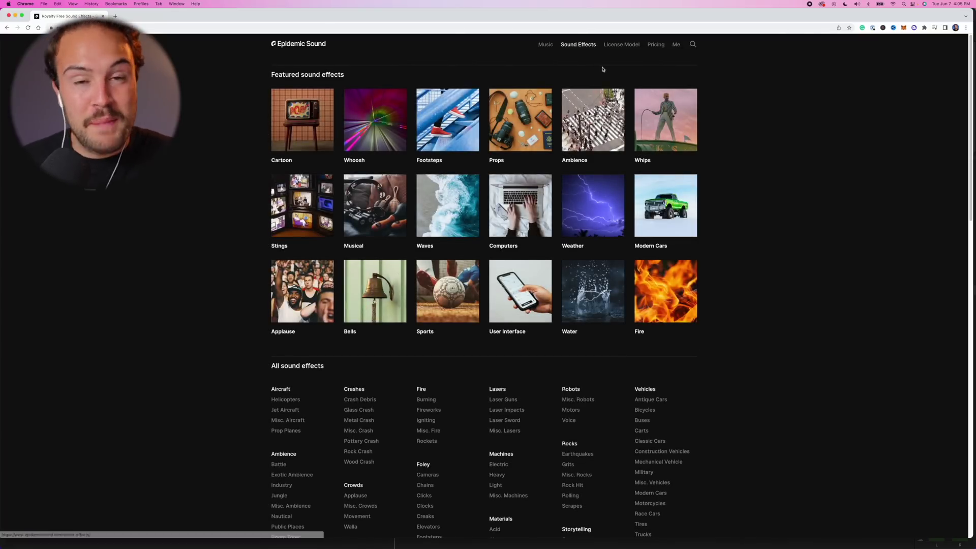
left_click(693, 44)
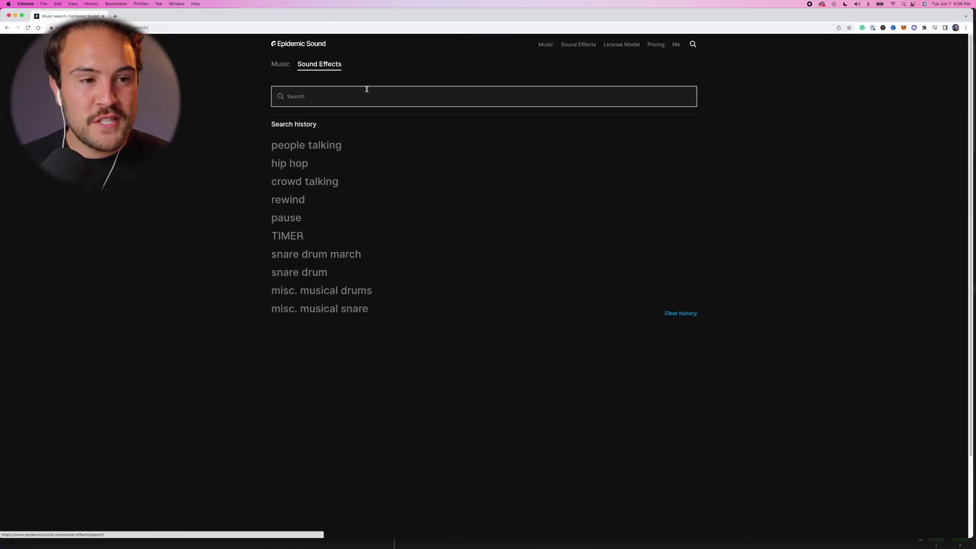
type("people talking")
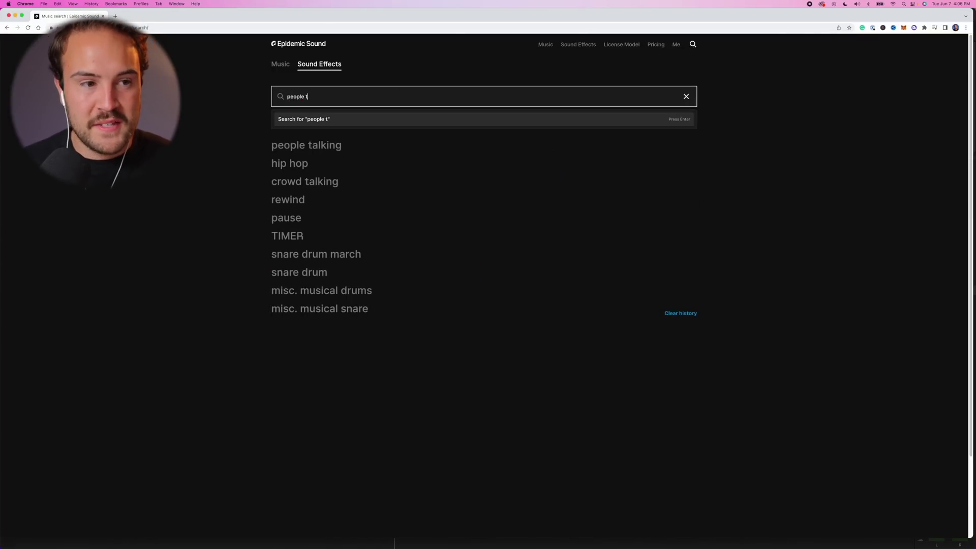
key("Return")
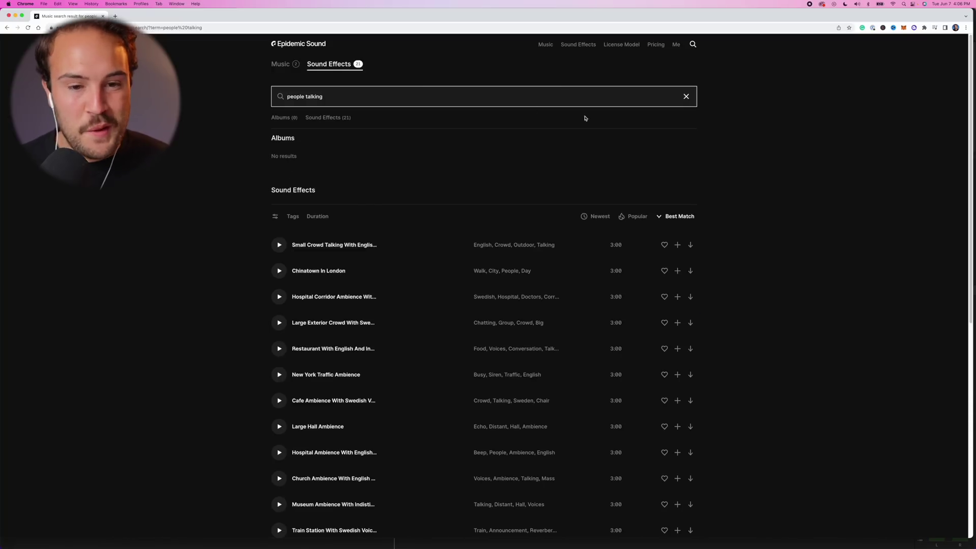
scroll(297, 316, "down", 5)
Step: Preview Large Exterior Crowd With English Voices and download it as a wav file
left_click(298, 307)
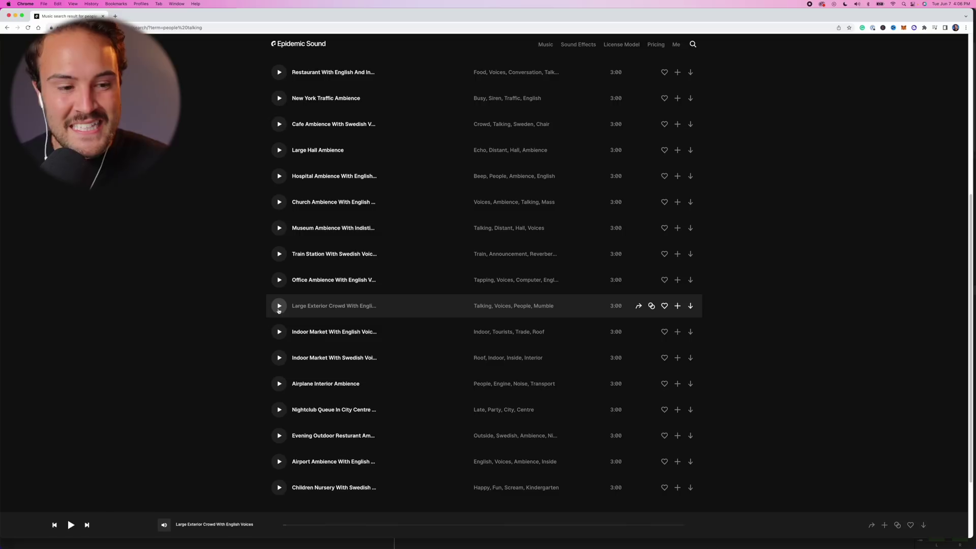
left_click(279, 307)
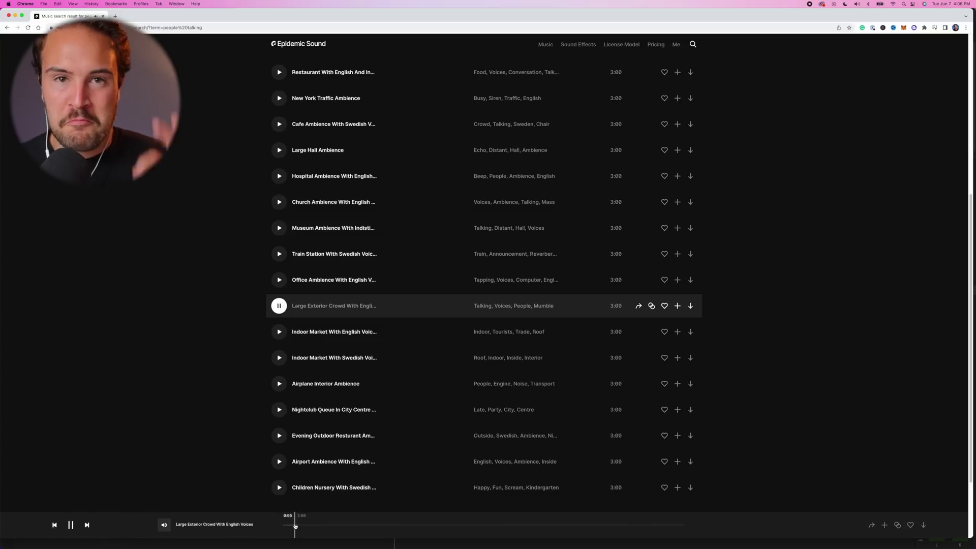
key("space")
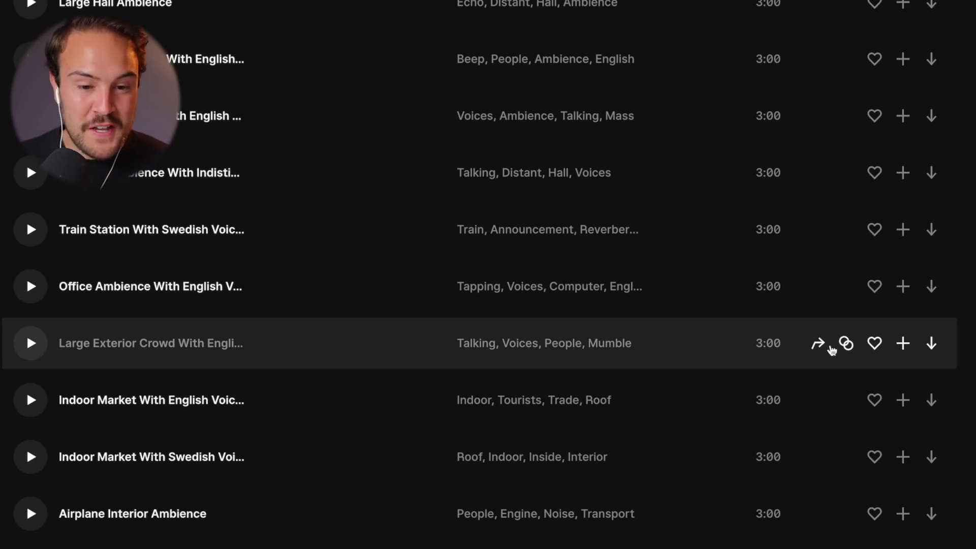
left_click(931, 350)
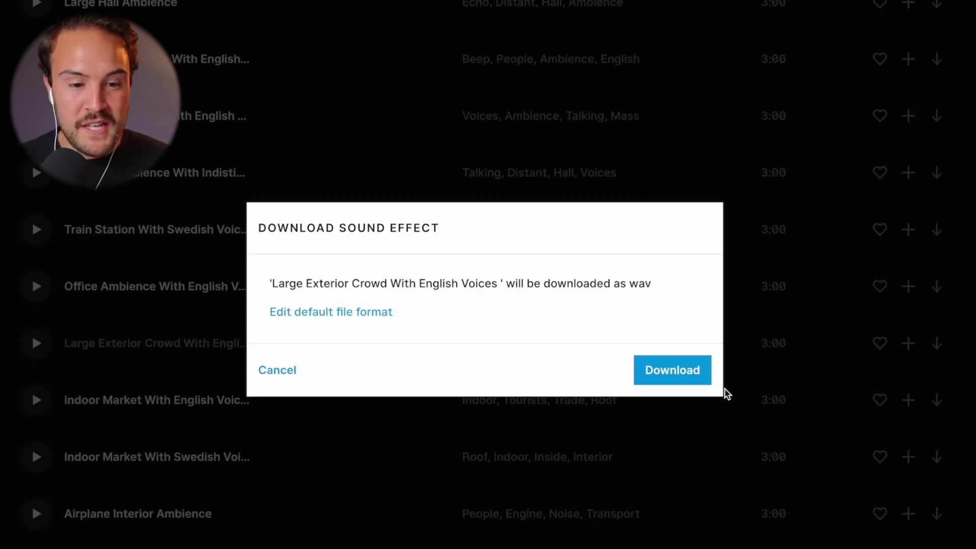
left_click(689, 367)
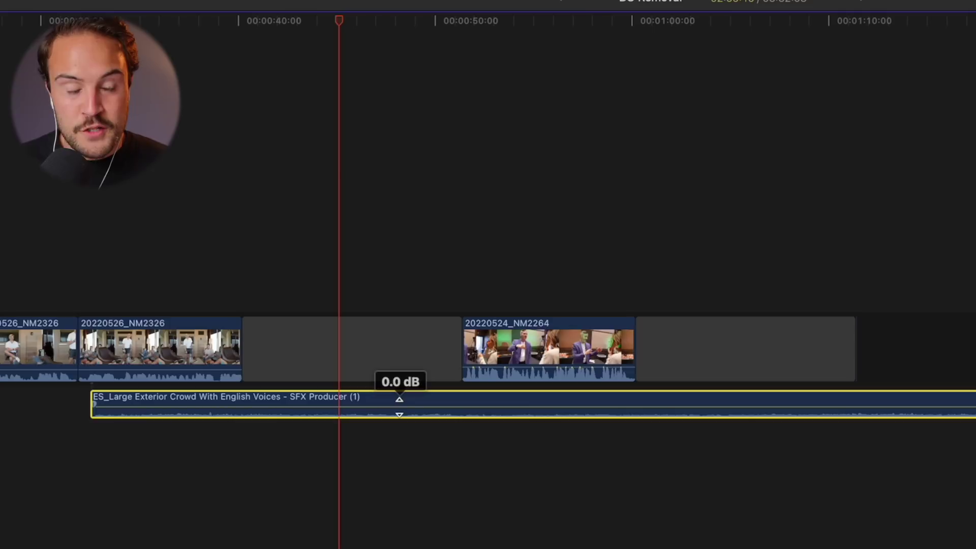
Step: Lower the crowd sound-effect clip to about -12 dB, playing back to check the level
left_click_drag(400, 407, 408, 441)
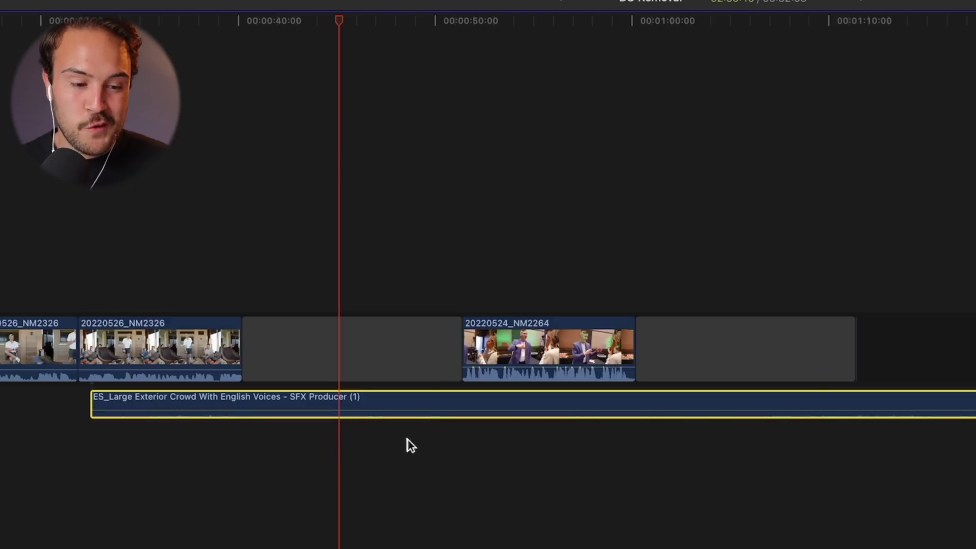
left_click(458, 276)
left_click(451, 391)
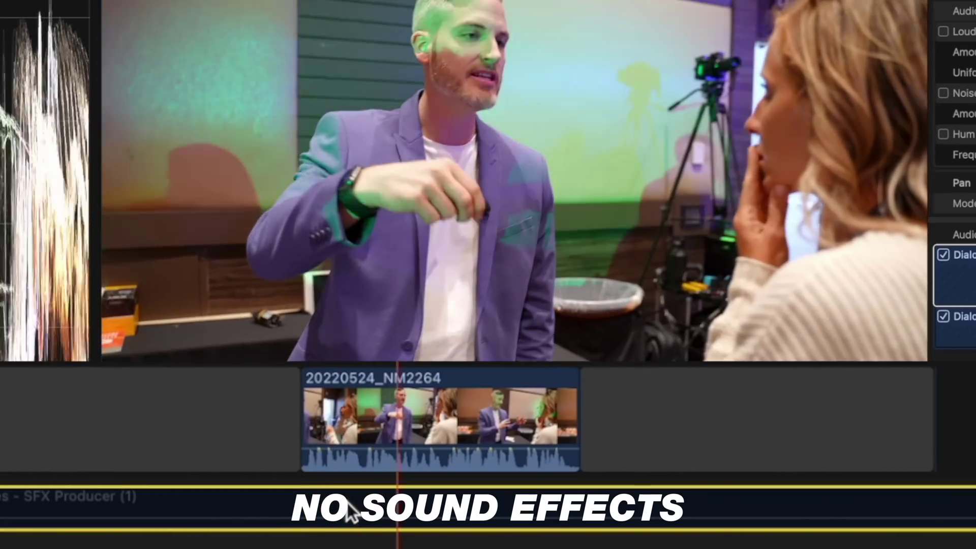
key("v")
left_click_drag(480, 538, 481, 524)
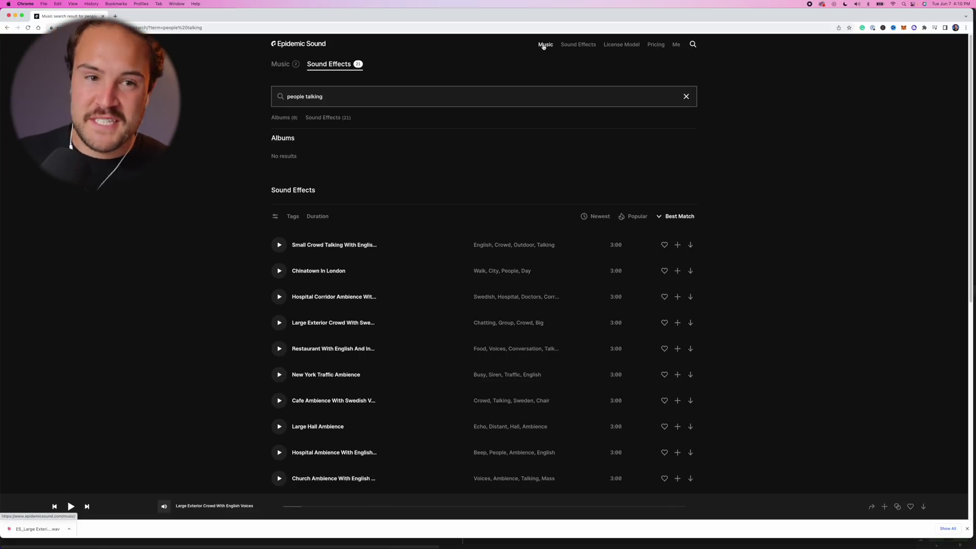
Step: Open the Podcast Hip Hop playlist, filter moods to Happy, and preview Right Hand
left_click(543, 47)
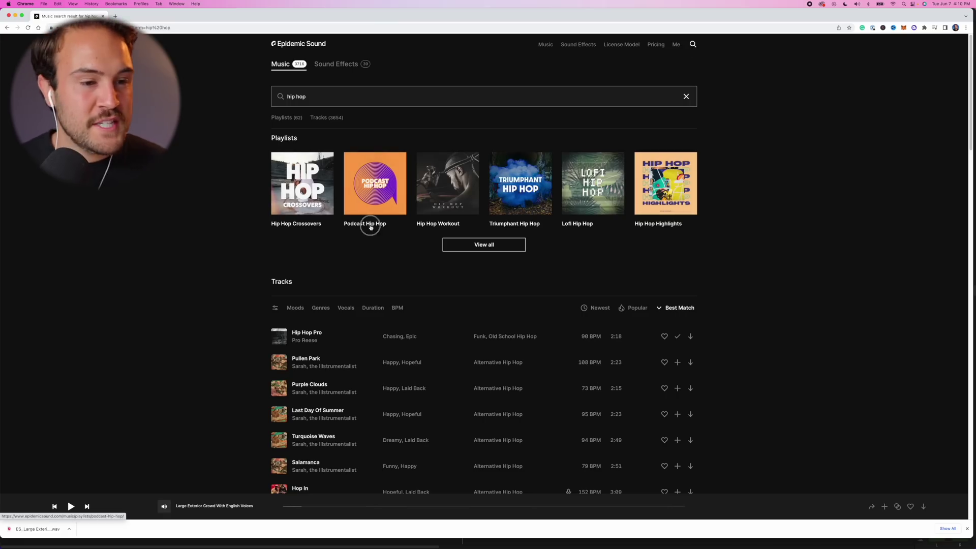
left_click(371, 224)
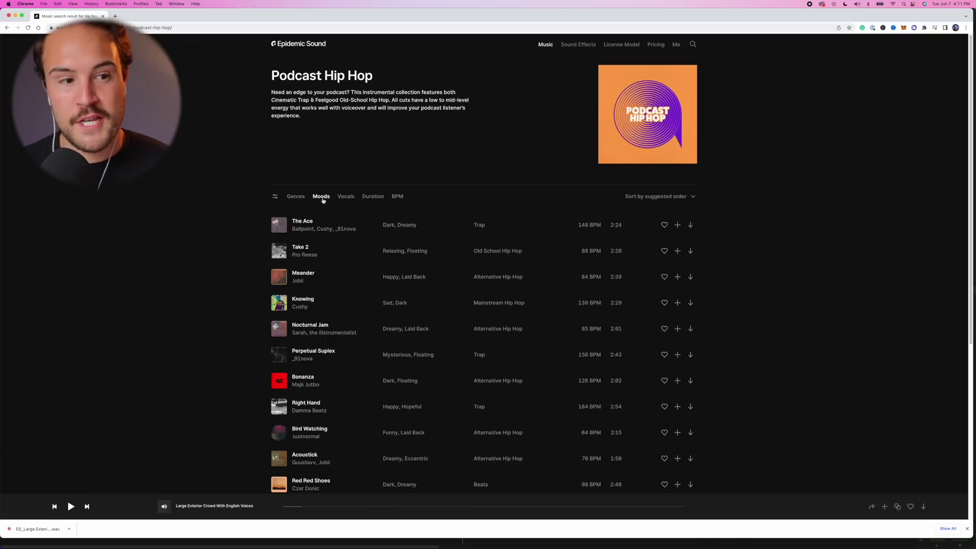
left_click(322, 197)
left_click(387, 215)
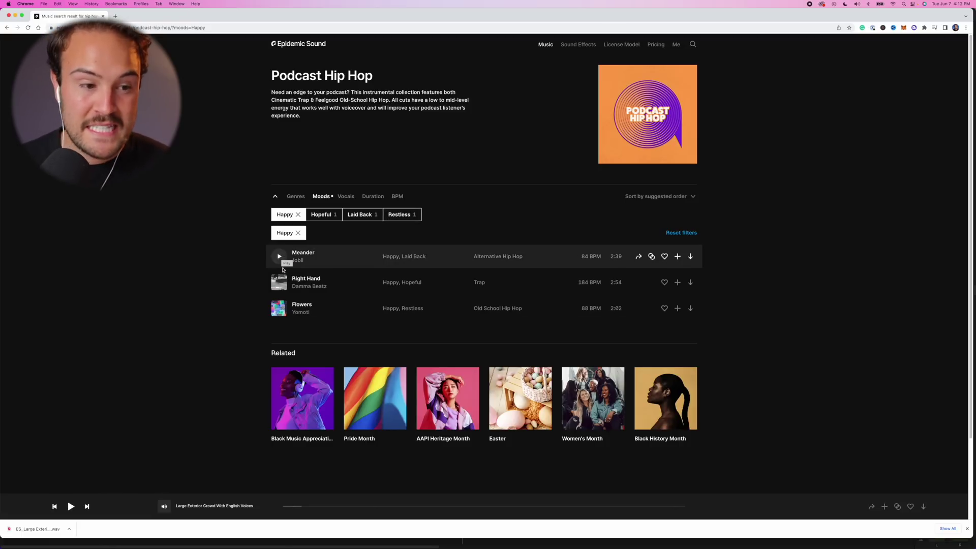
left_click(280, 283)
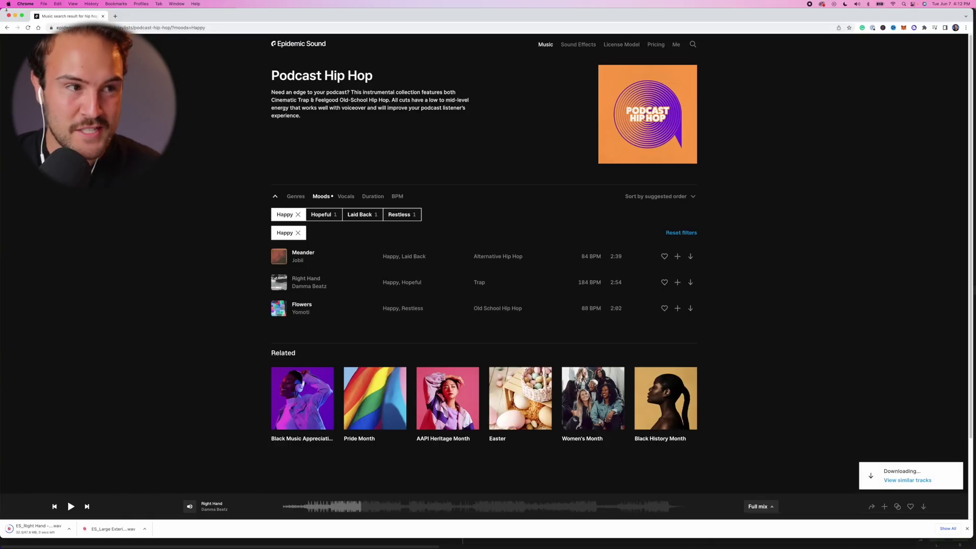
left_click(21, 15)
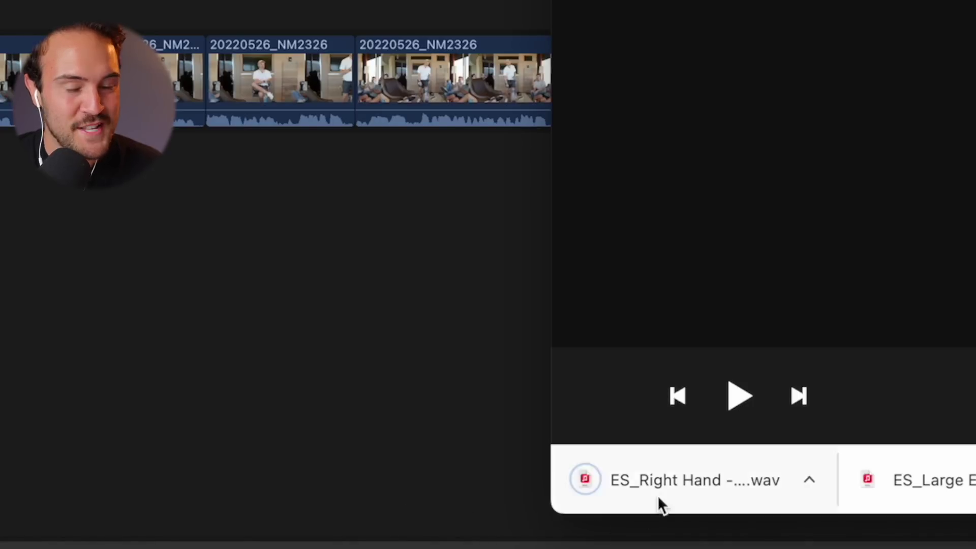
Step: Place the Right Hand track under the interview clips at -25 dB and enable its equalization
left_click_drag(334, 530, 288, 490)
left_click_drag(487, 346, 488, 347)
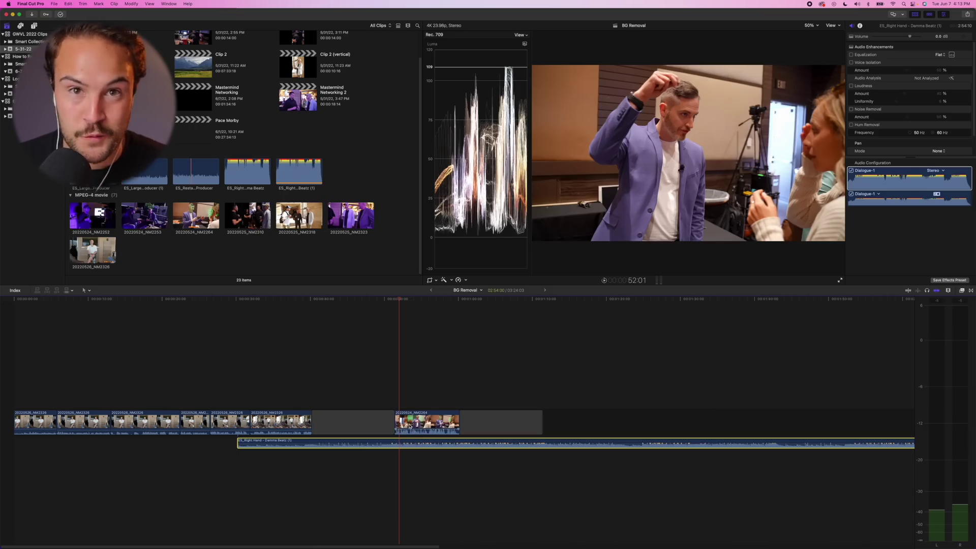
left_click_drag(404, 446, 417, 453)
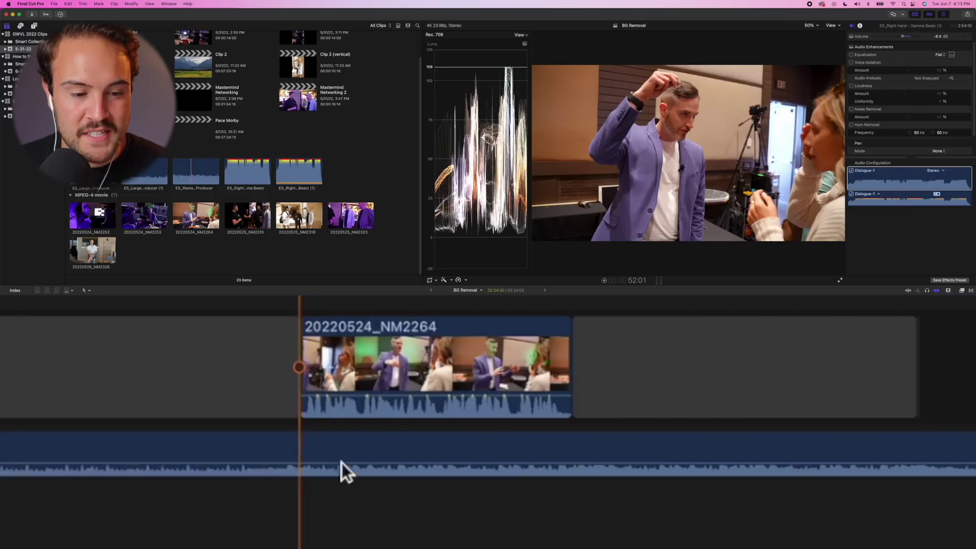
left_click_drag(342, 462, 342, 503)
left_click(345, 447)
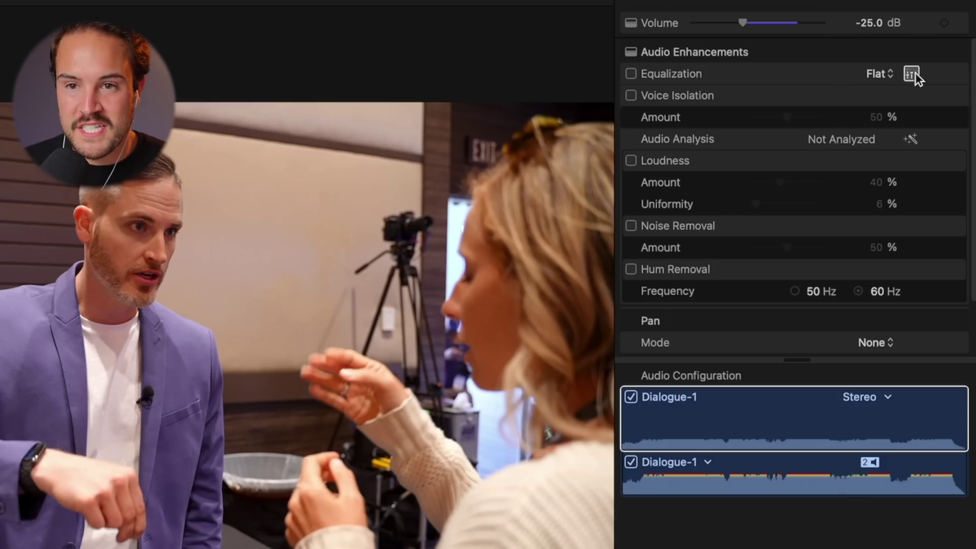
left_click(913, 75)
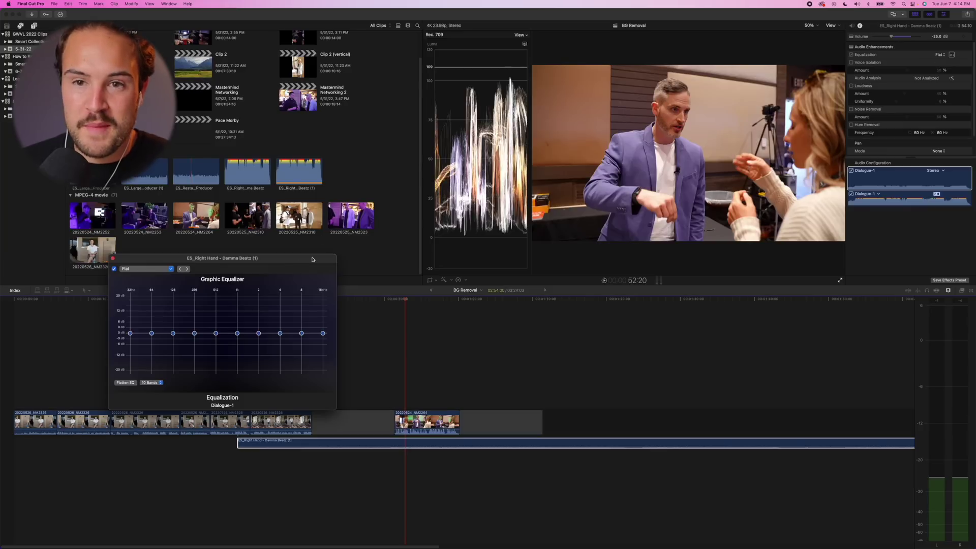
Step: Cut the music's 2kHz band slightly, 8kHz to -2.15 dB and 1kHz to -1.32 dB
left_click_drag(313, 259, 420, 175)
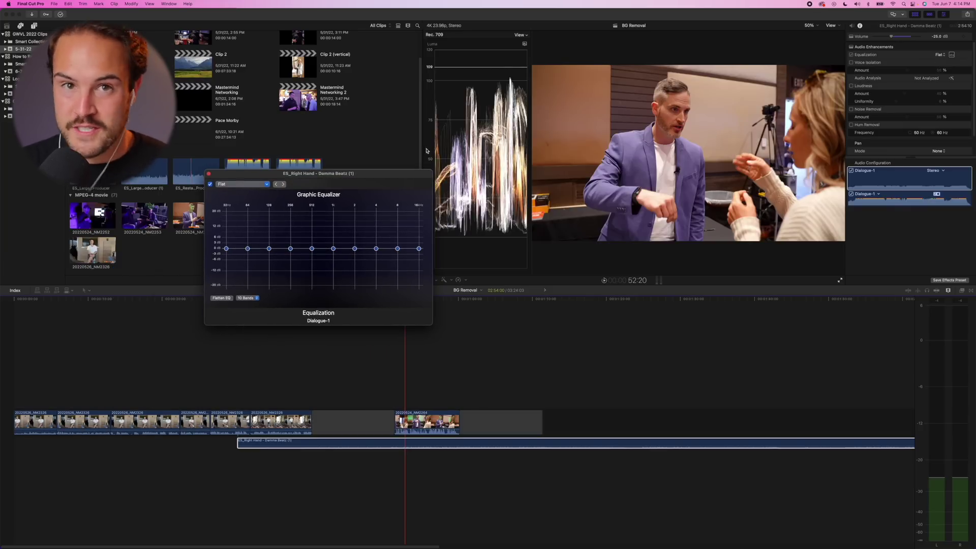
left_click_drag(354, 248, 377, 255)
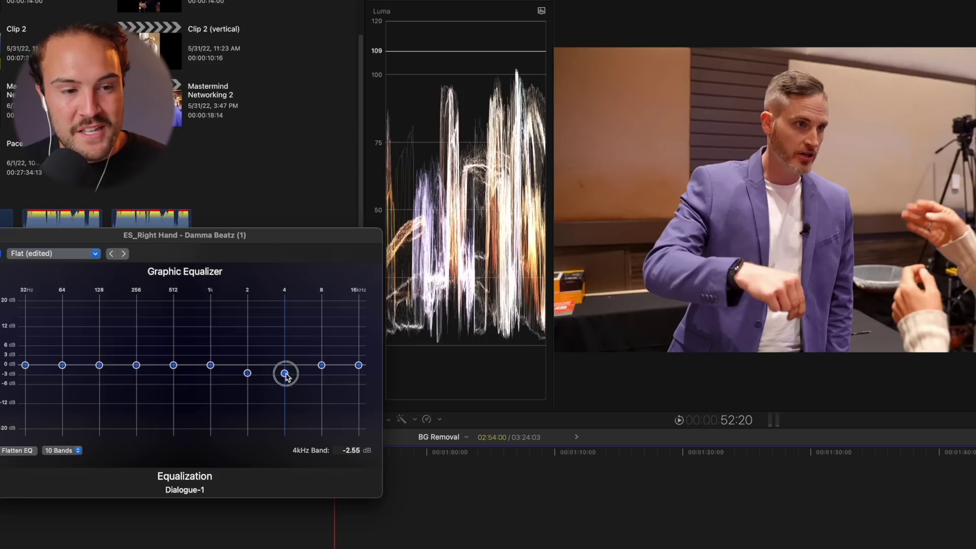
left_click_drag(286, 375, 321, 372)
left_click_drag(210, 365, 211, 370)
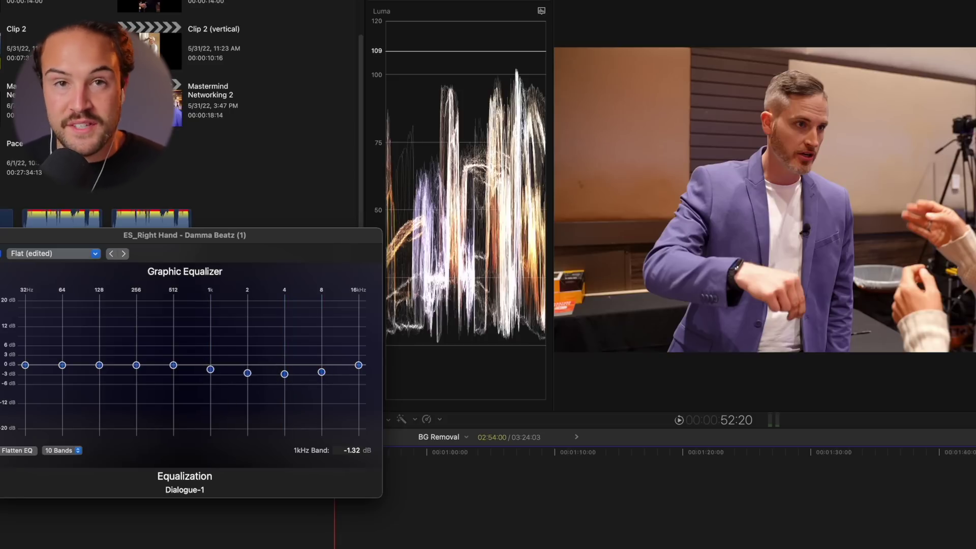
Step: Raise the music bed's volume to -20 dB
left_click(370, 458)
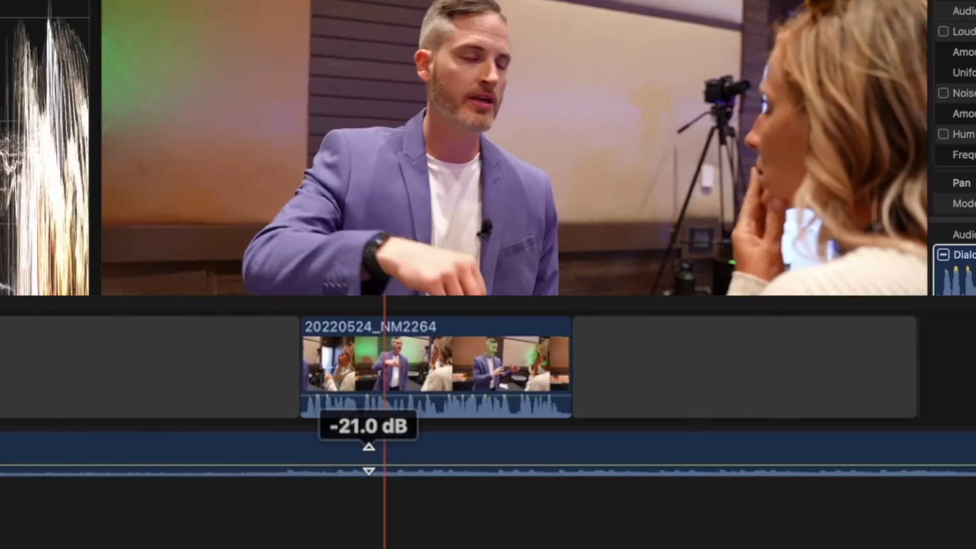
left_click(369, 458)
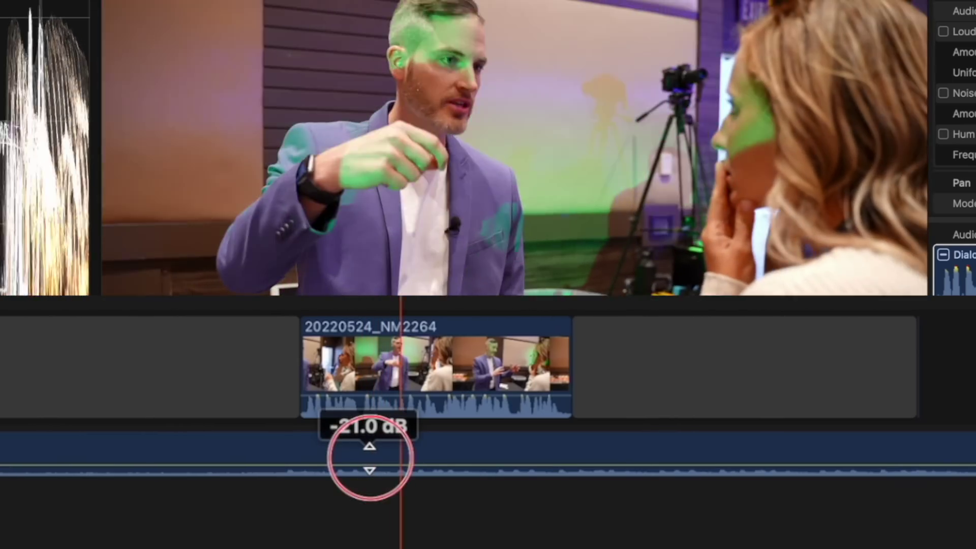
left_click_drag(370, 458, 370, 456)
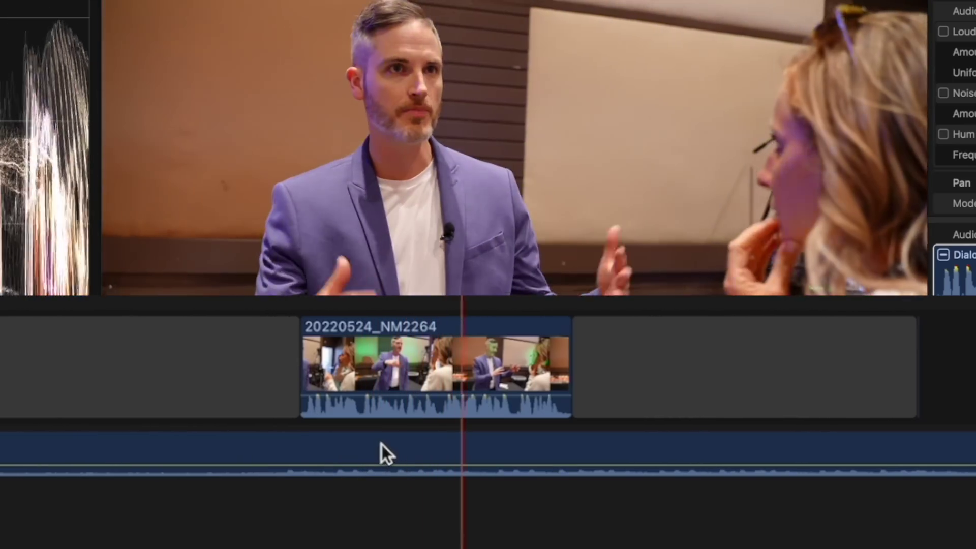
Step: Select interview clip 20220524_NM2264 and bring up its graphic equalizer
left_click(483, 364)
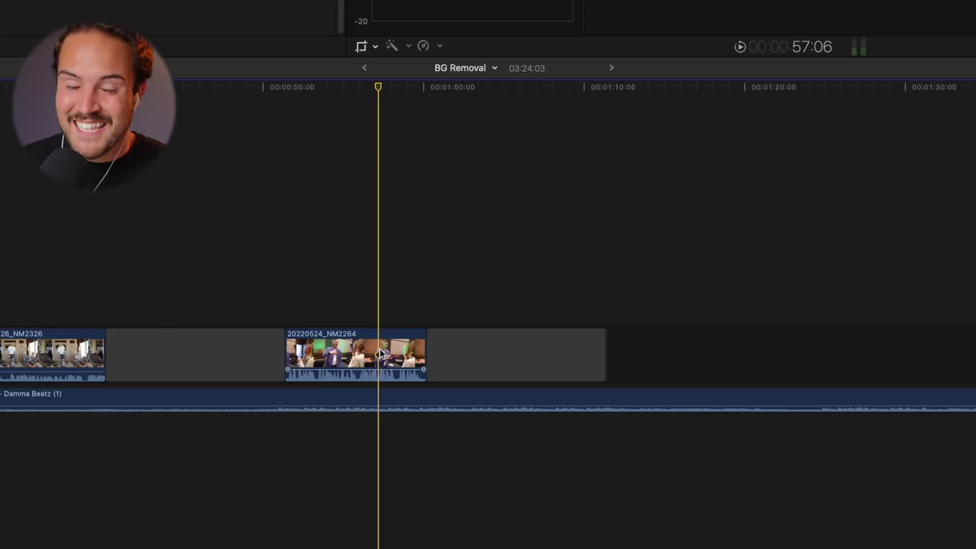
left_click(382, 353)
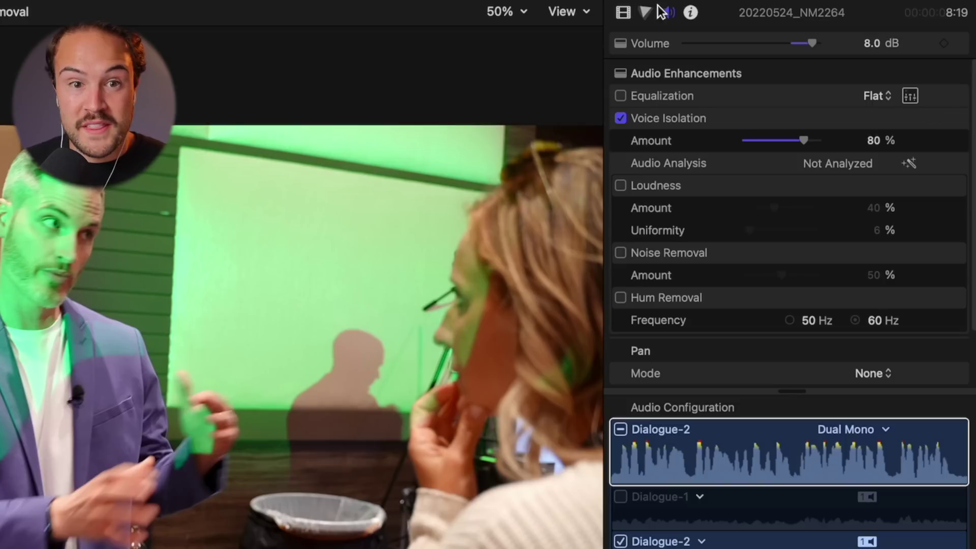
left_click(910, 100)
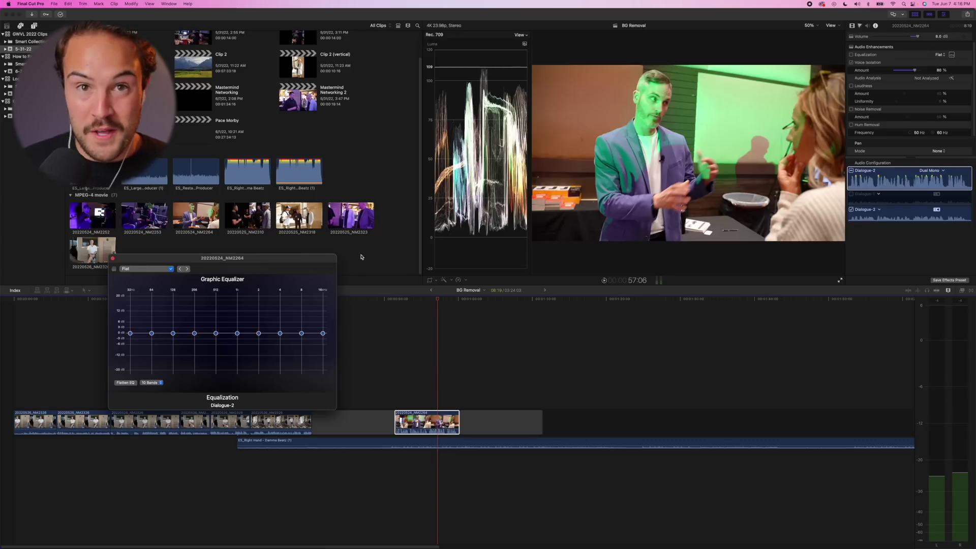
Step: Boost the dialogue's 256 Hz band to 3.47 dB, cut low mids, lift highs, then switch to Blade
left_click_drag(218, 254, 508, 127)
mouse_move(481, 203)
left_mouse_down()
mouse_move(479, 187)
mouse_move(481, 197)
left_mouse_up()
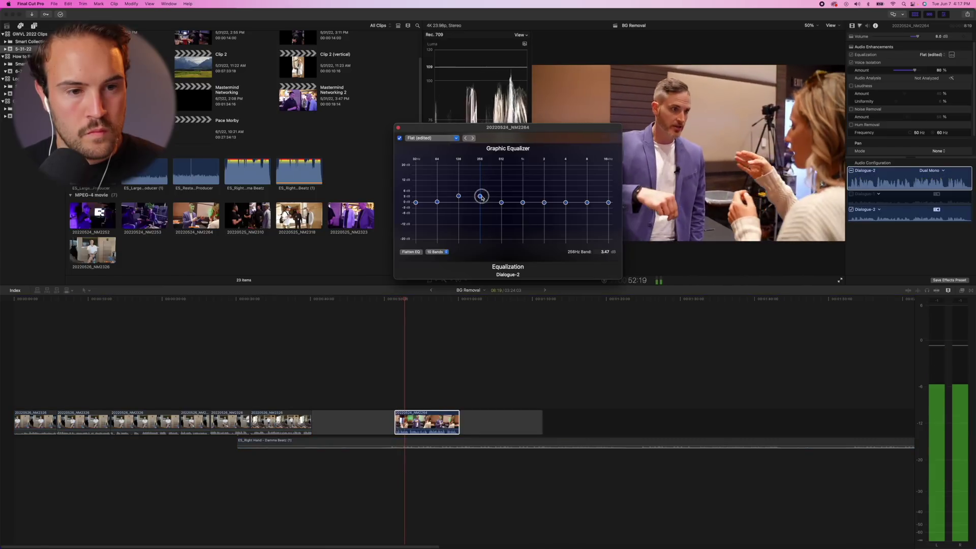
left_click_drag(588, 203, 565, 200)
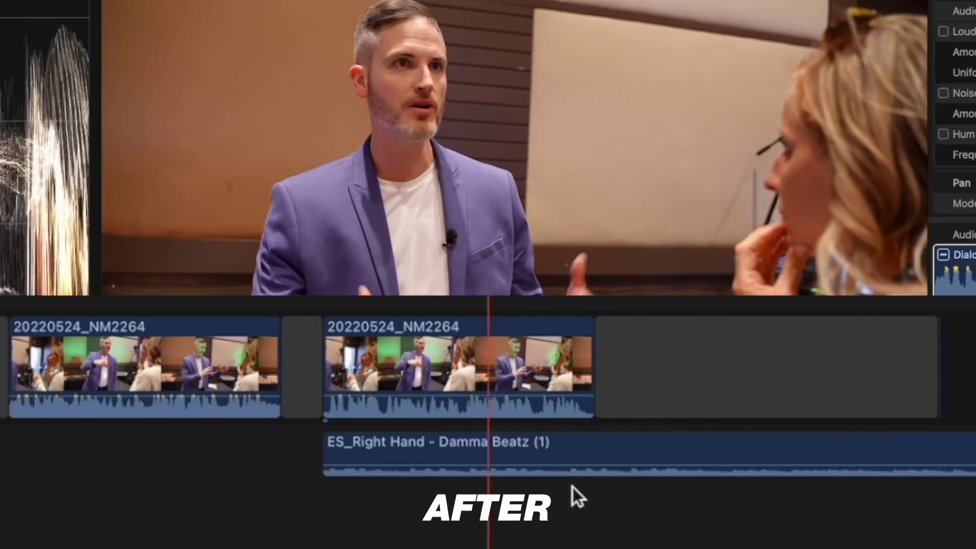
key("b")
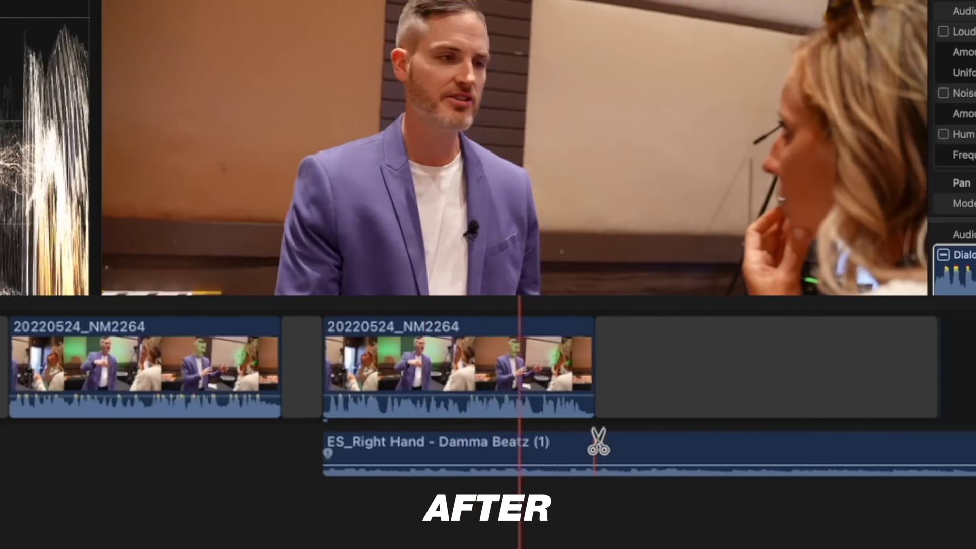